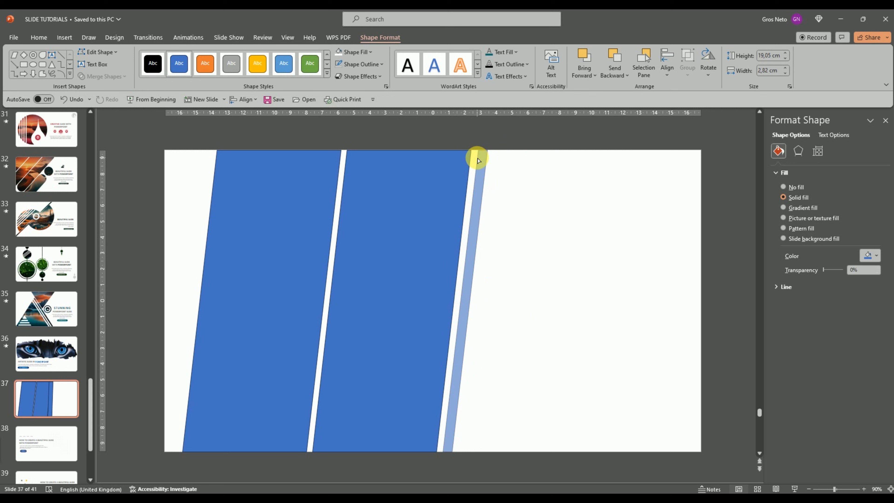
Step: Move the thin slanted strip onto the second parallelogram near its right edge, extending above the slide's upper edge
left_click_drag(478, 160, 479, 164)
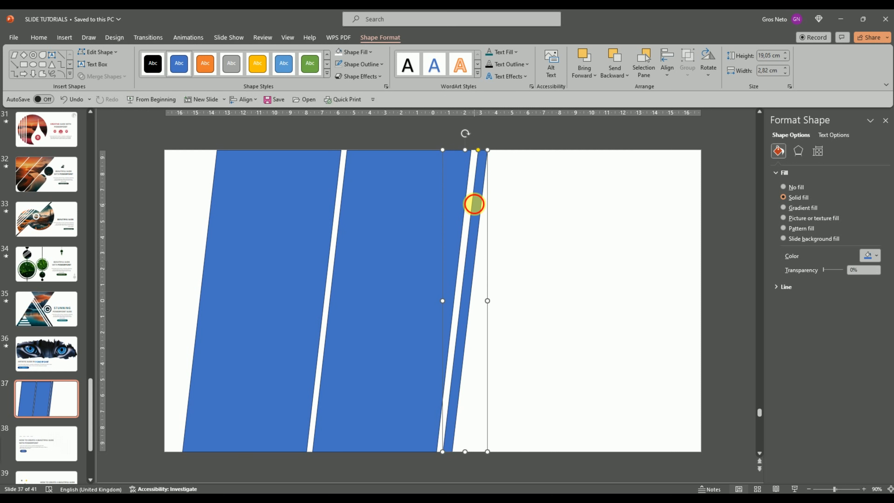
left_click_drag(474, 204, 452, 166)
left_click_drag(451, 217, 439, 167)
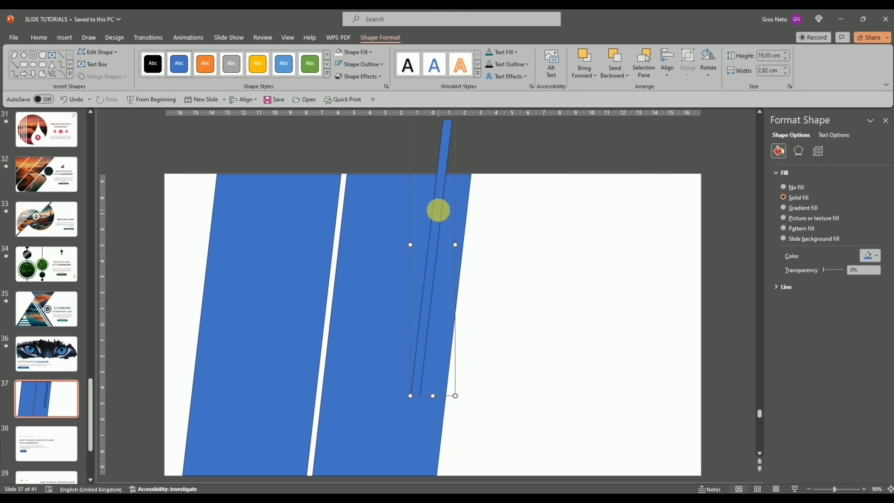
Step: Duplicate the thin strip and place the copy over the second parallelogram's lower right part, extending below the slide
key("ctrl+z")
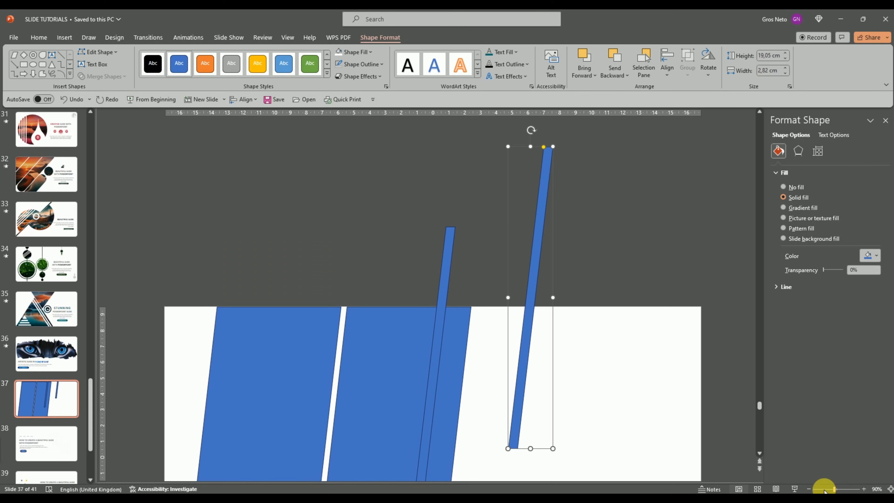
left_click(824, 489)
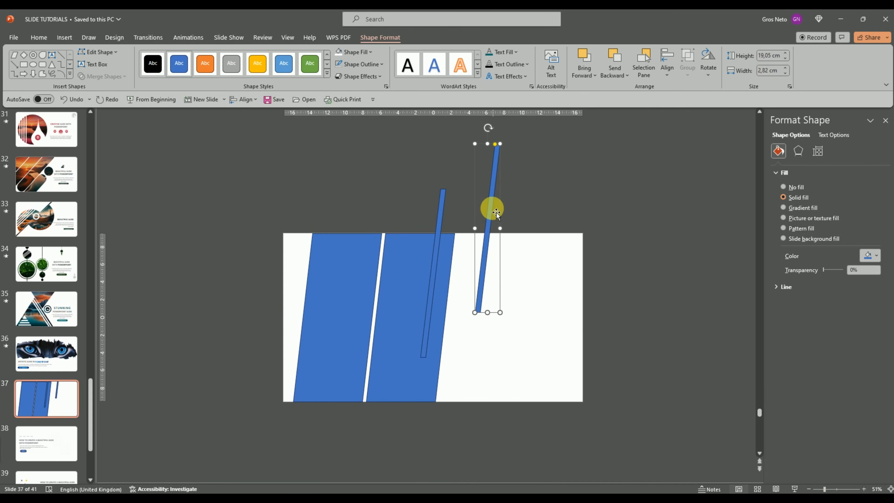
left_click_drag(483, 225, 432, 381)
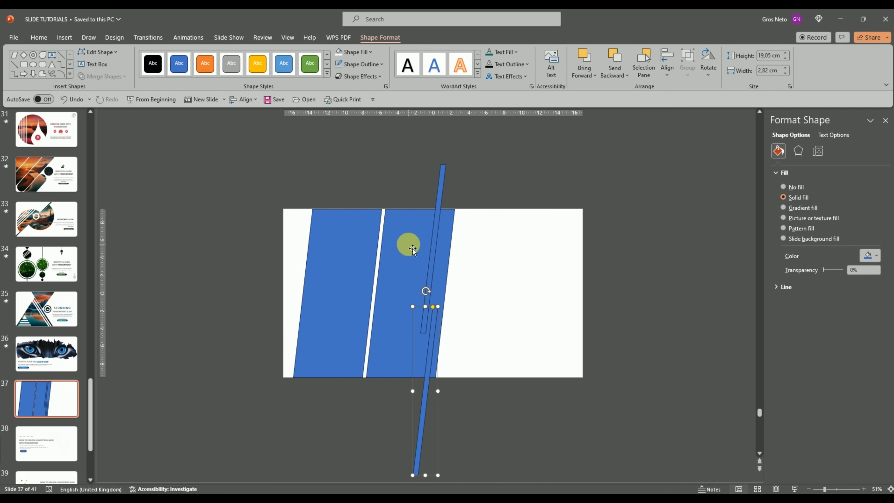
Step: Subtract both thin strips from the second parallelogram to cut two slanted slots into it
left_click(422, 247)
left_click(441, 182, "shift")
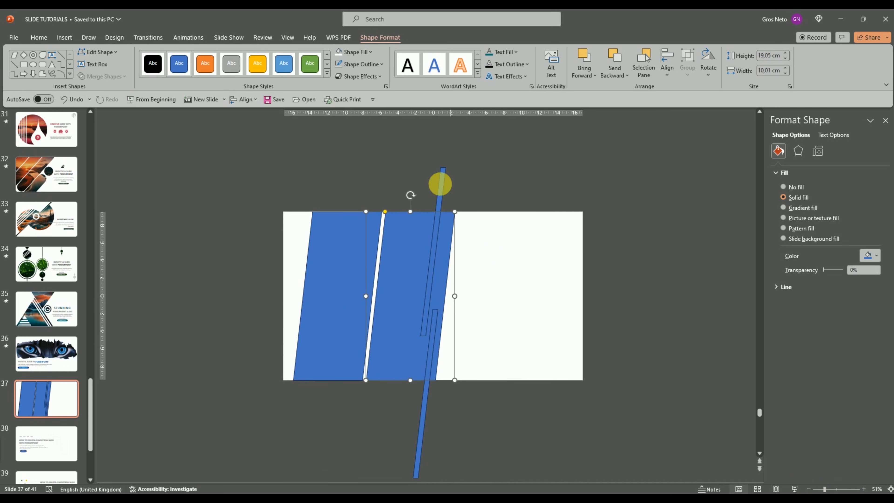
left_click(430, 409, "shift")
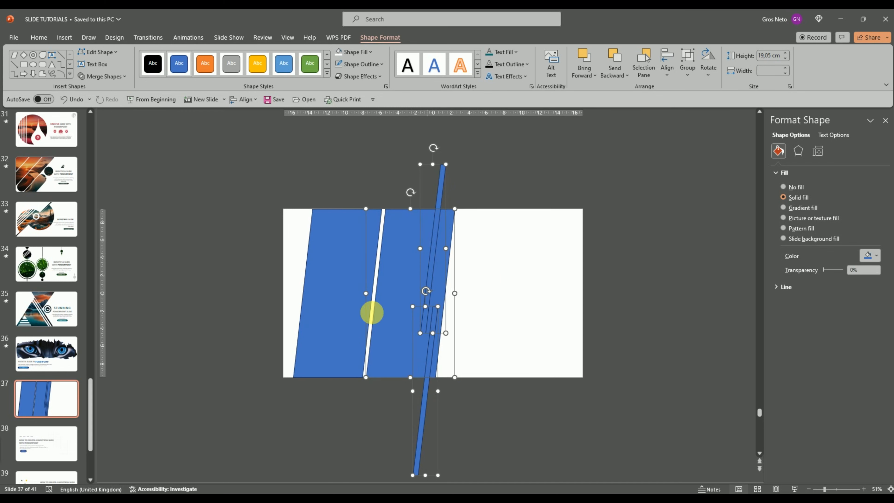
left_click(108, 77)
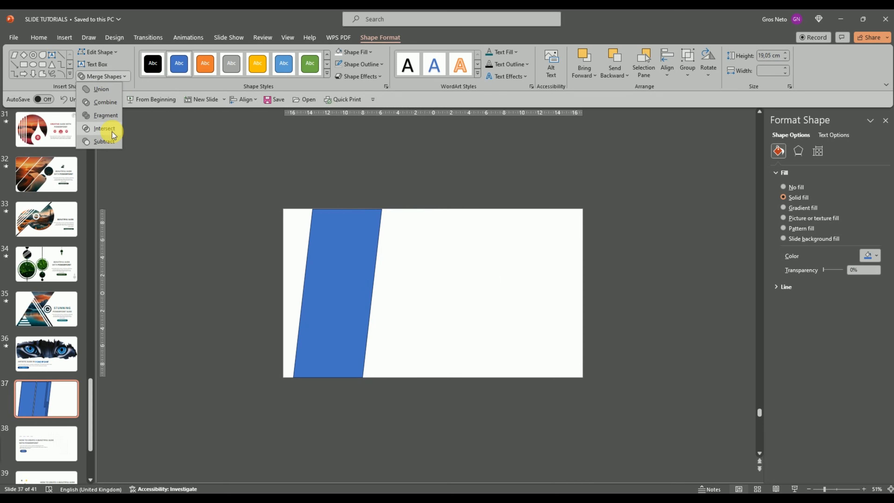
left_click(108, 143)
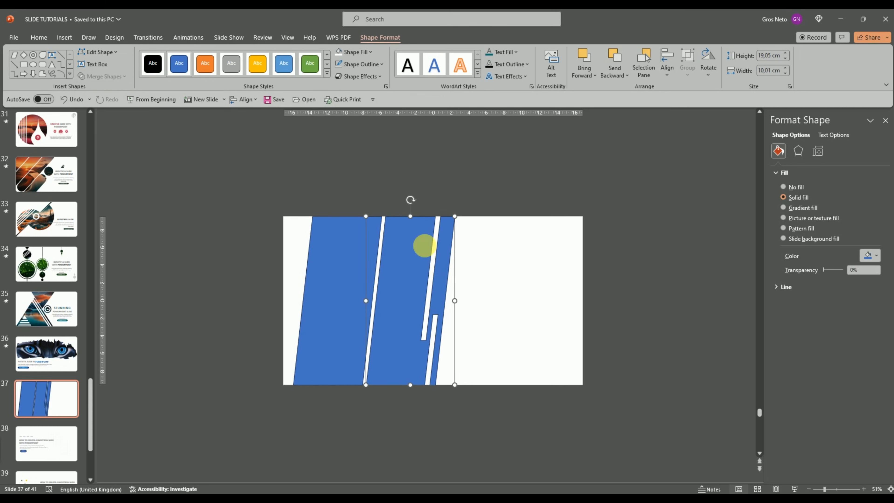
left_click(592, 297)
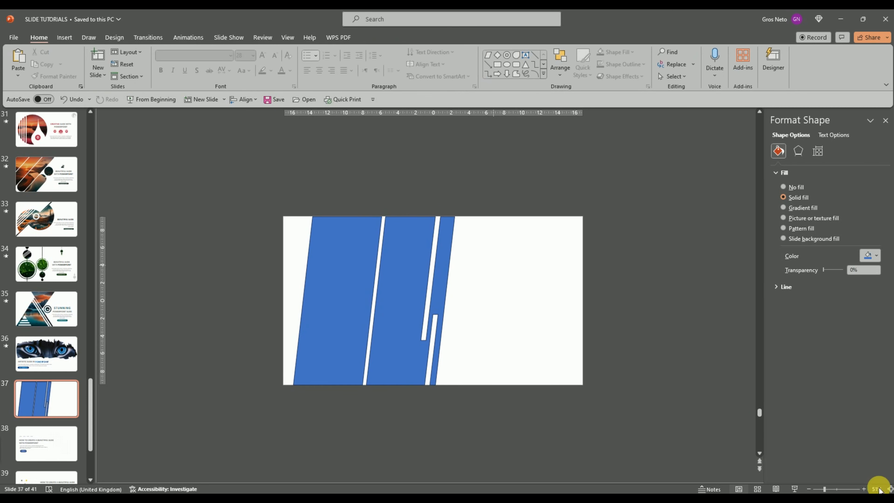
Step: Shift both blue shapes together to the left until the first parallelogram's lower corner meets the slide's left edge
left_click(865, 490)
left_click(865, 489)
left_click(865, 489)
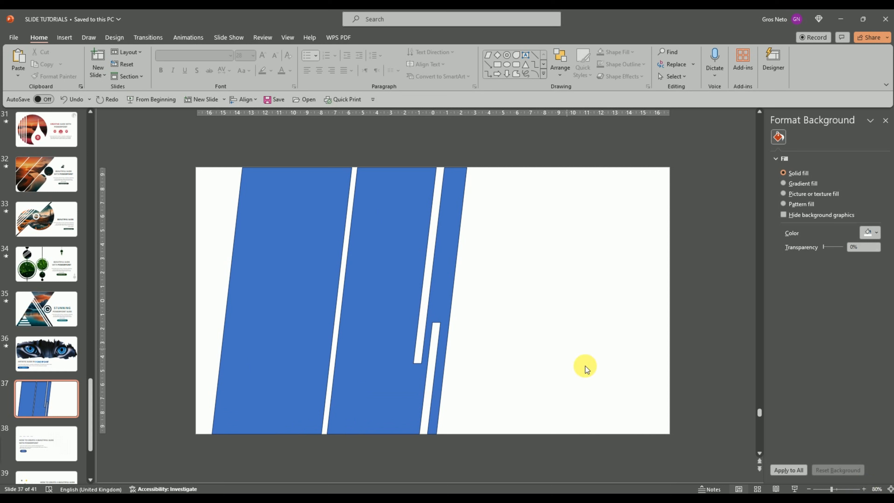
left_click(285, 284)
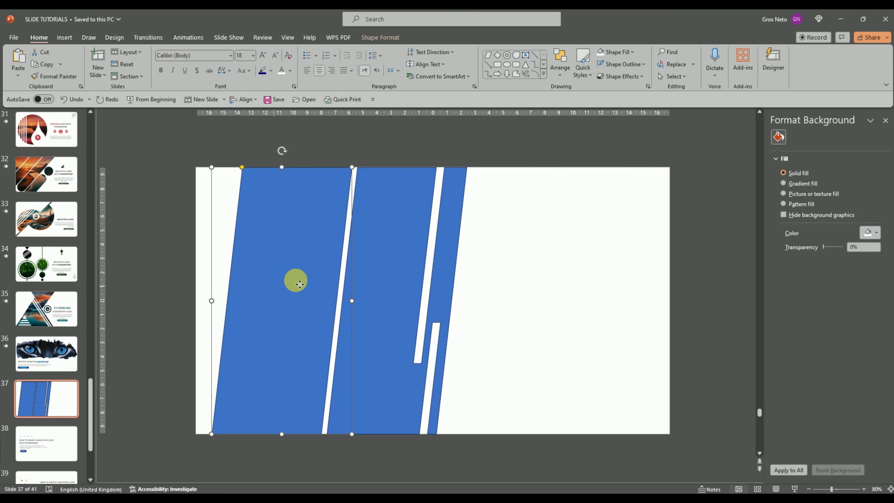
left_click(397, 269, "shift")
key("Left")
key("Left")
key("Left")
key("Left")
key("Left")
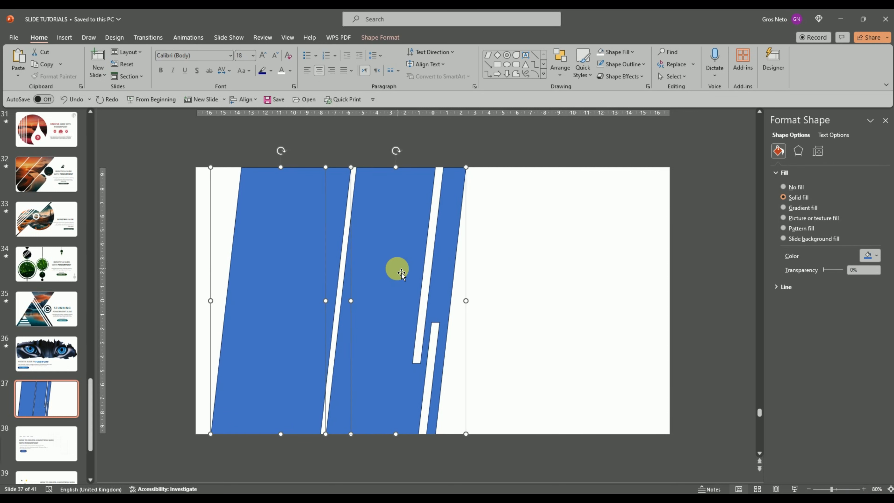
key("Left")
key("Left")
key("Left")
key("Left")
key("Left")
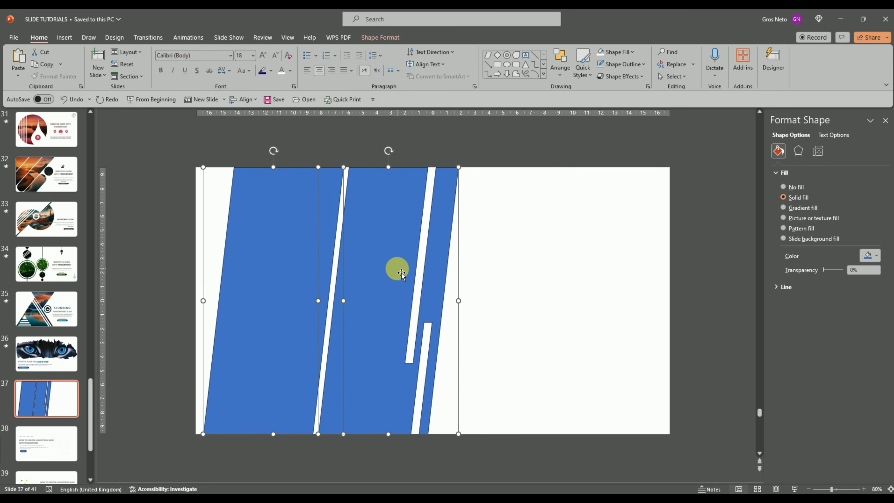
key("Left")
key("Left")
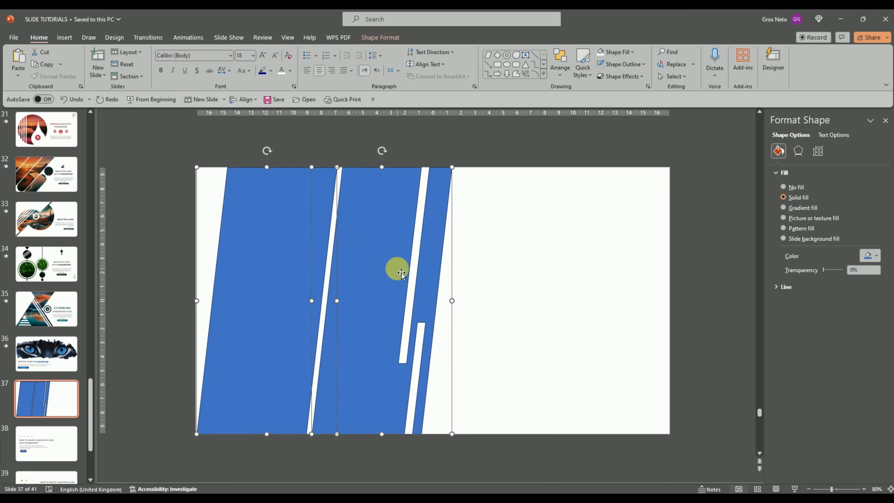
left_click(497, 276)
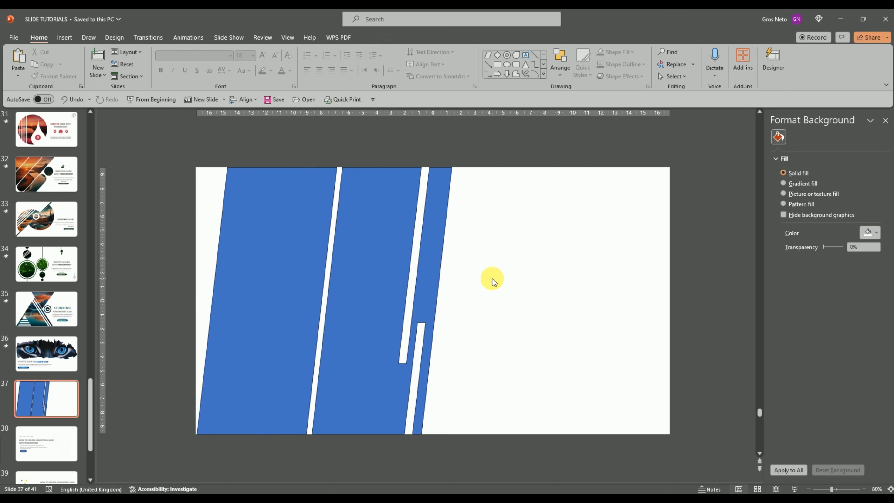
Step: Copy the plain parallelogram and the slotted parallelogram together
left_click(370, 251)
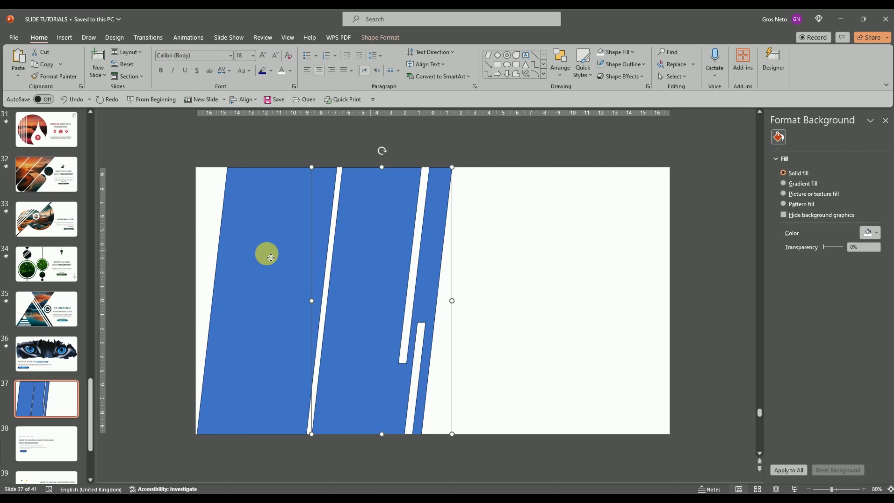
left_click(266, 254, "shift")
right_click(284, 236)
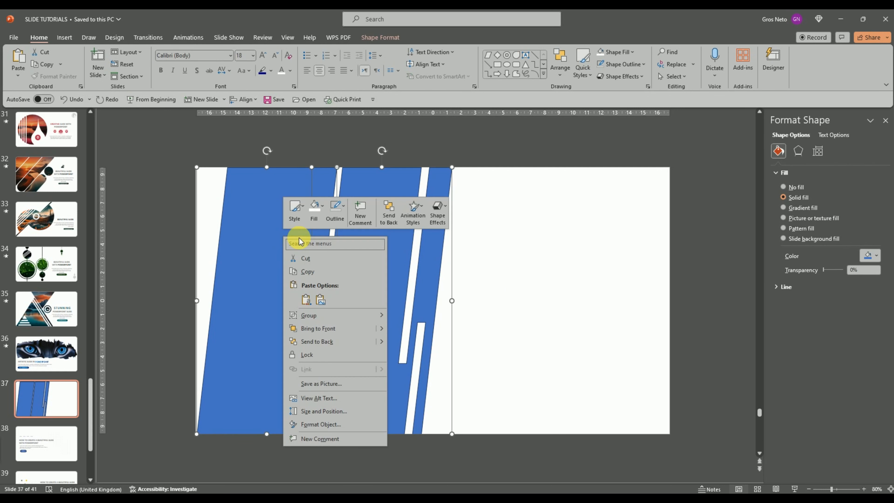
left_click(317, 271)
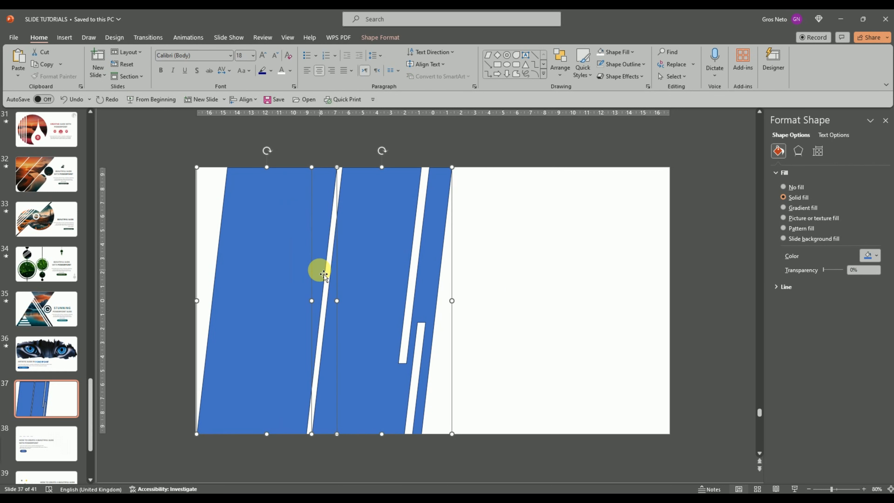
Step: In Slide Master view, add a new layout after the last one and delete all its default placeholders
left_click(289, 37)
left_click(137, 67)
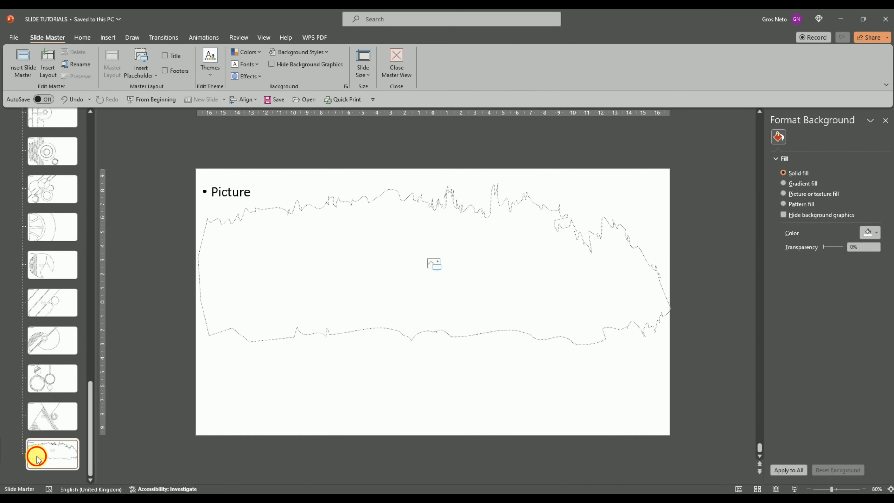
key("Return")
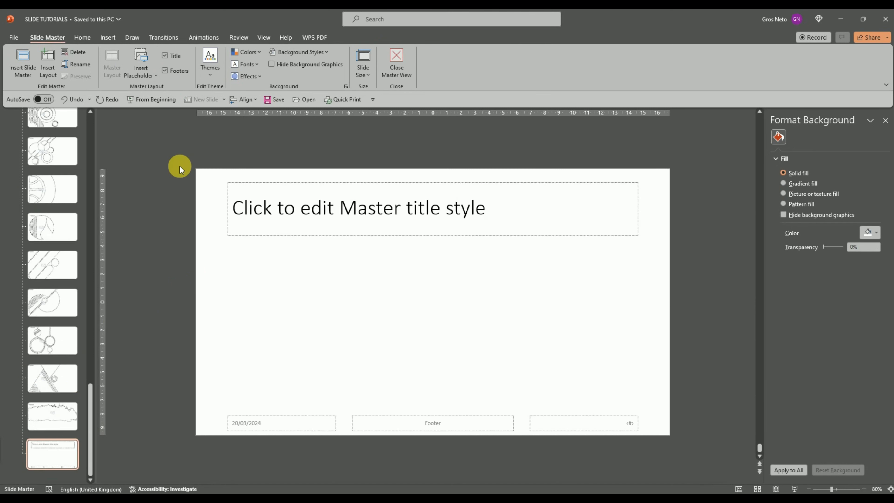
left_click_drag(137, 136, 716, 456)
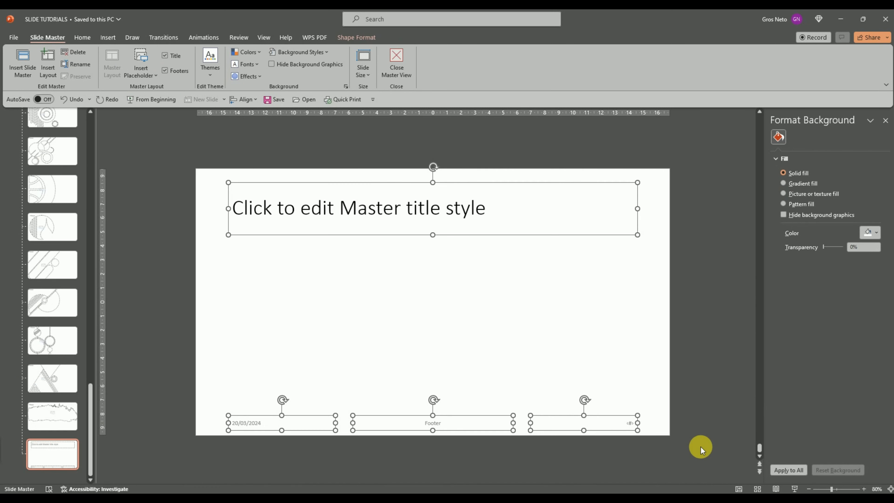
key("Delete")
Step: Paste the two copied blue shapes into the blank layout using the destination theme
right_click(344, 231)
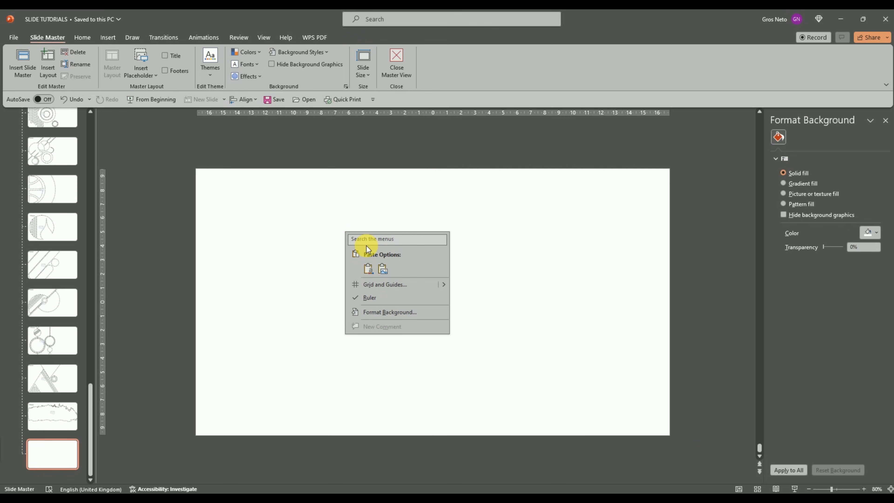
left_click(371, 271)
left_click(515, 213)
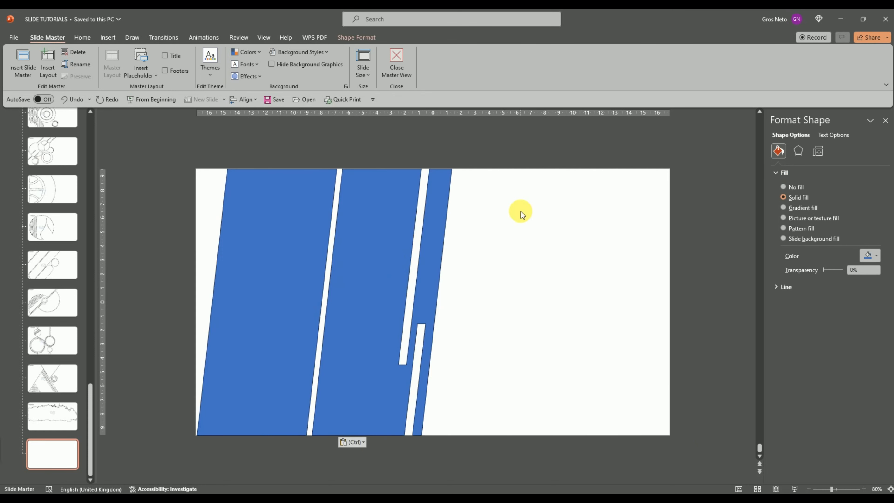
Step: Add a picture placeholder about 24.3 cm high and 13.2 cm wide covering the first parallelogram, and send it to the back
left_click(146, 76)
left_click(154, 131)
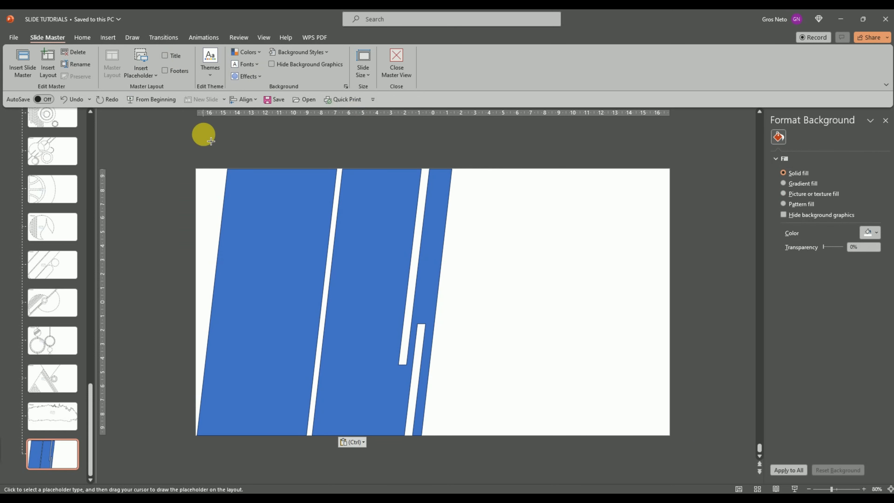
left_click_drag(198, 140, 373, 479)
left_click_drag(196, 309, 187, 309)
right_click(281, 243)
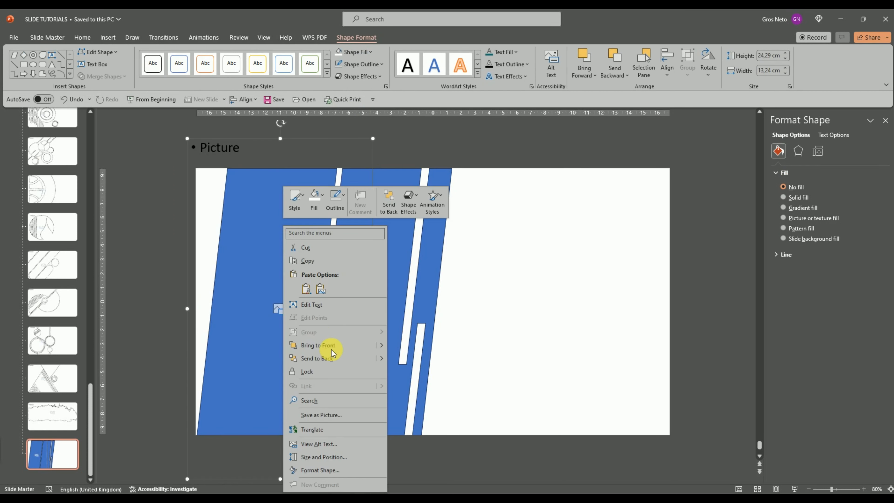
left_click(323, 363)
Step: Intersect the picture placeholder with the first parallelogram so the placeholder takes its shape
left_click(242, 255, "shift")
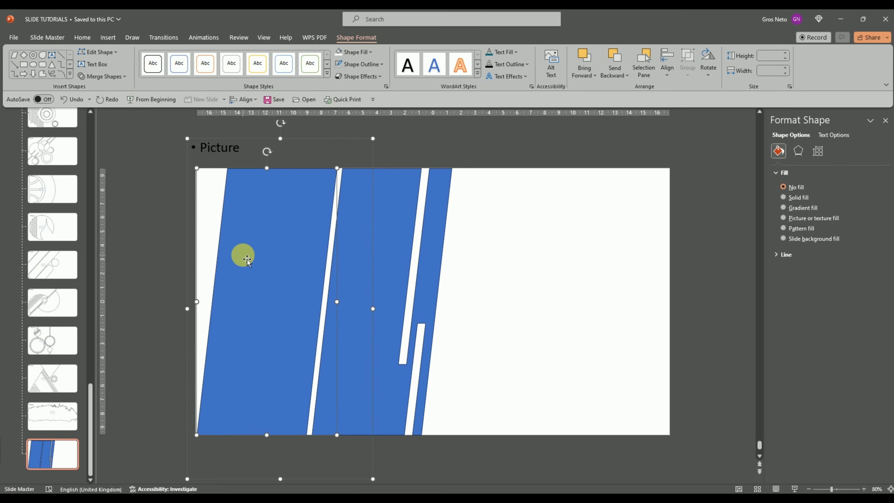
left_click(121, 78)
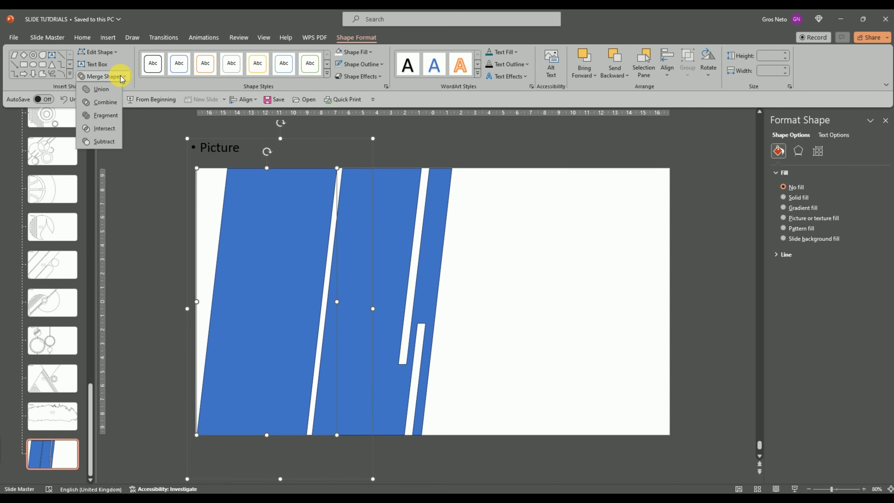
left_click(106, 134)
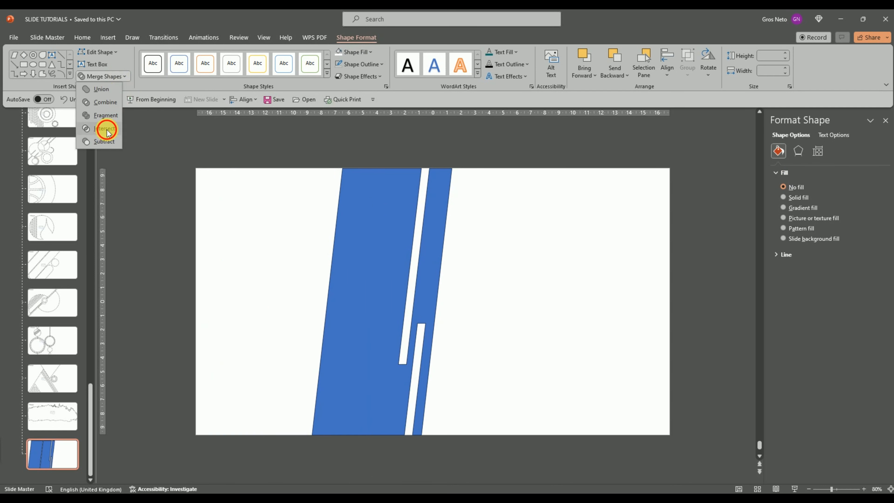
left_click(179, 167)
Step: Add a second picture placeholder about 24.2 cm high and 16 cm wide covering the slotted parallelogram, and send it to the back
left_click(145, 80)
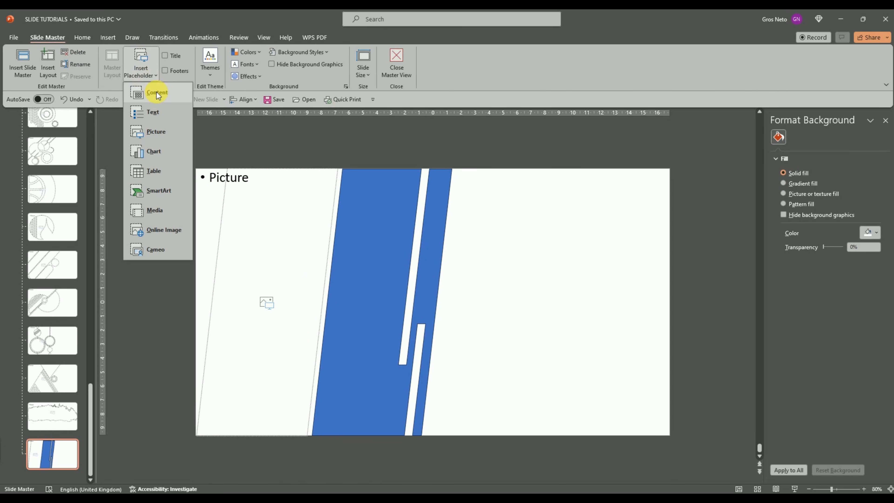
left_click(157, 133)
mouse_move(312, 146)
left_mouse_down()
mouse_move(353, 280)
mouse_move(500, 471)
mouse_move(521, 483)
left_mouse_up()
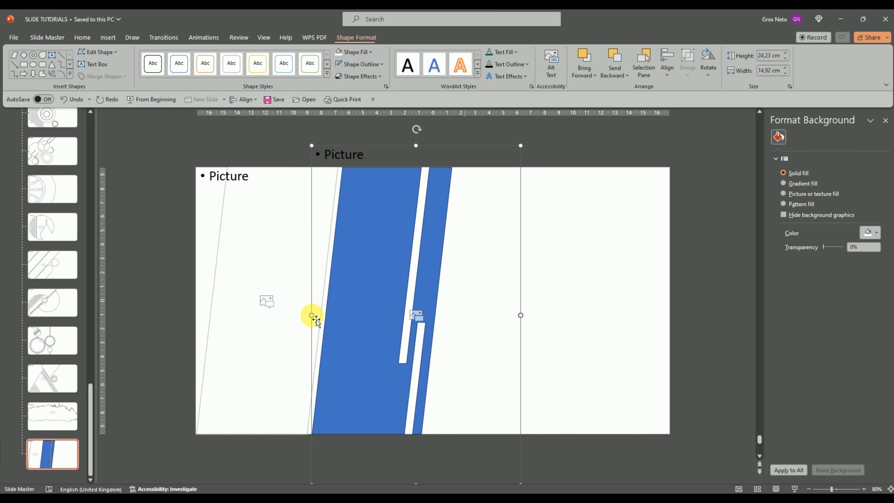
left_click_drag(312, 315, 295, 313)
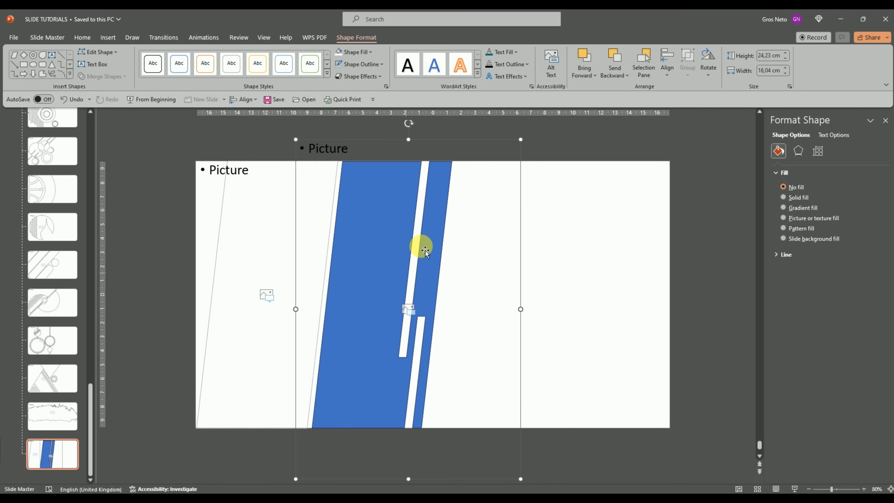
right_click(421, 246)
left_click(474, 300)
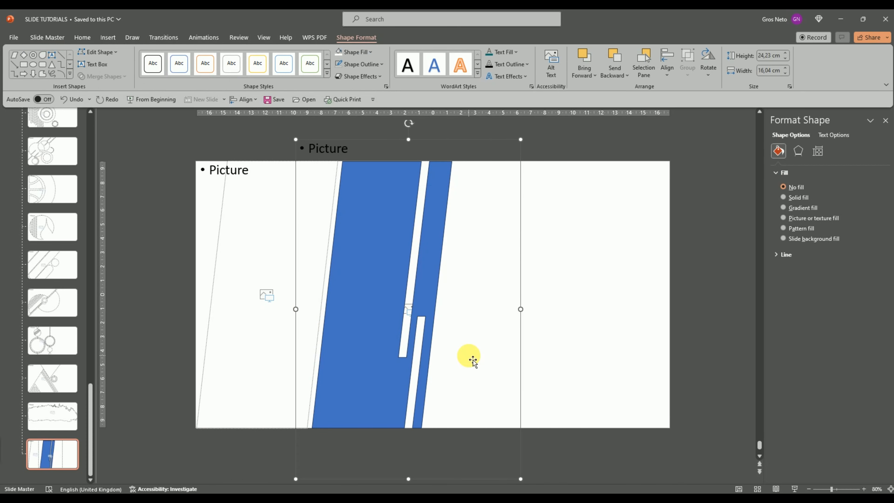
Step: Intersect the second picture placeholder with the slotted parallelogram so the placeholder takes its shape
left_click(399, 291, "shift")
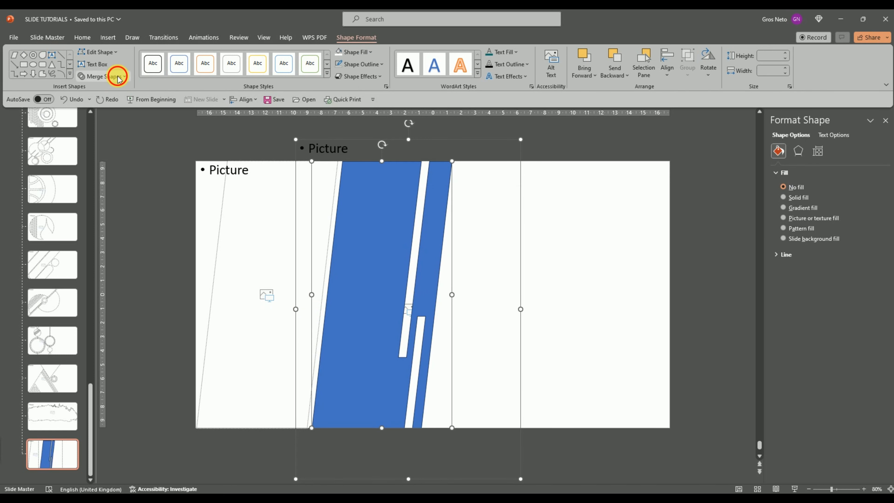
left_click(116, 76)
left_click(104, 129)
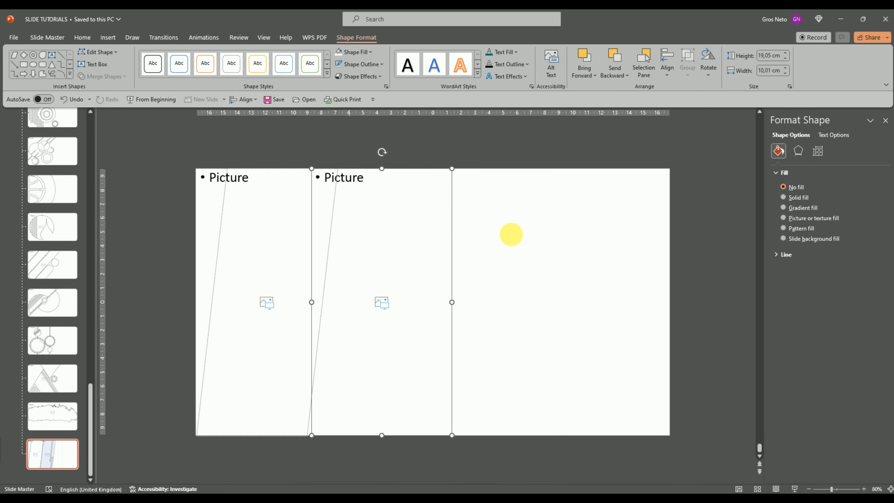
Step: Close the slide master and insert a slide after slide 36 using the newly built custom layout with two slanted picture placeholders
left_click(512, 235)
left_click(397, 64)
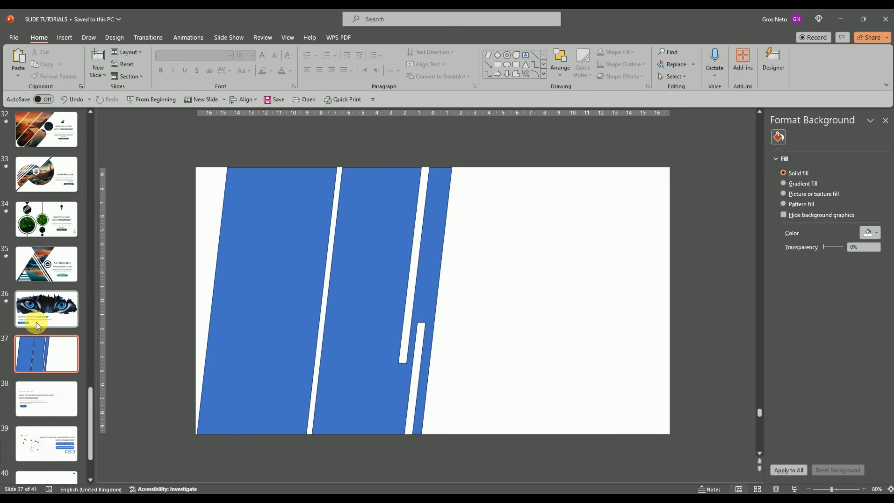
left_click(38, 326)
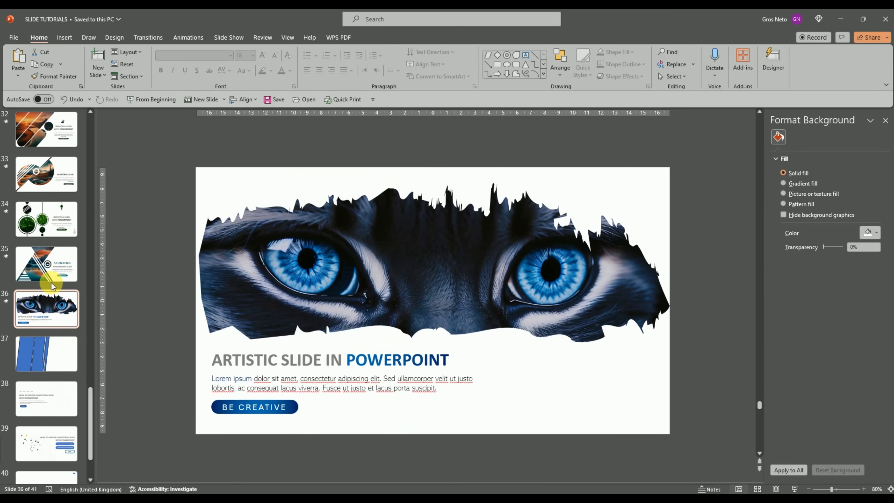
left_click(102, 84)
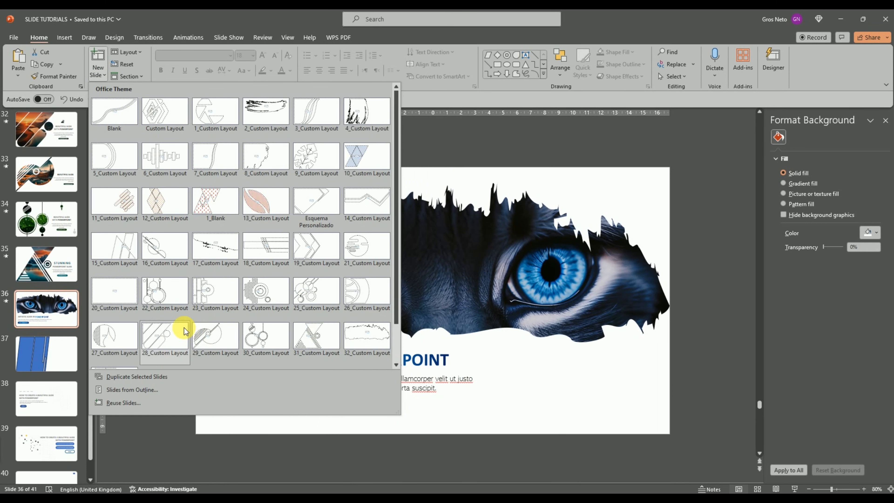
scroll(166, 322, "down", 1)
left_click(123, 334)
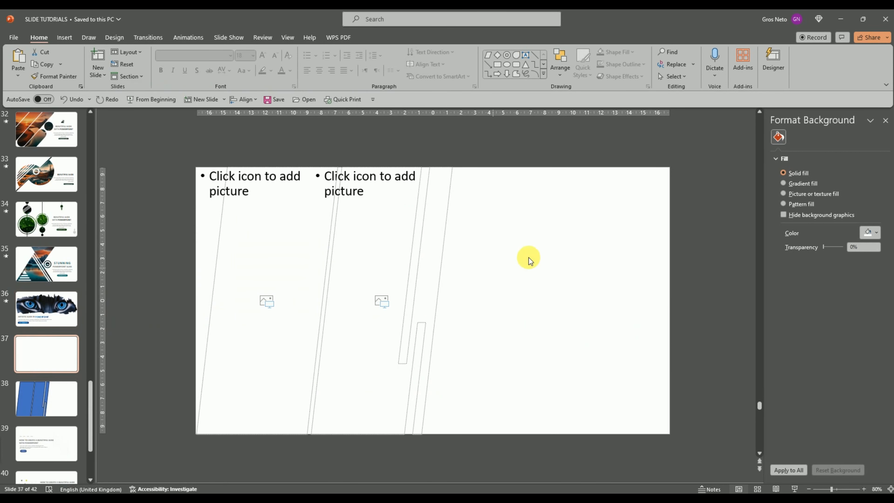
Step: Insert the wolf close-up picture whose file name starts with 4d316eae into the first slanted placeholder
left_click(267, 301)
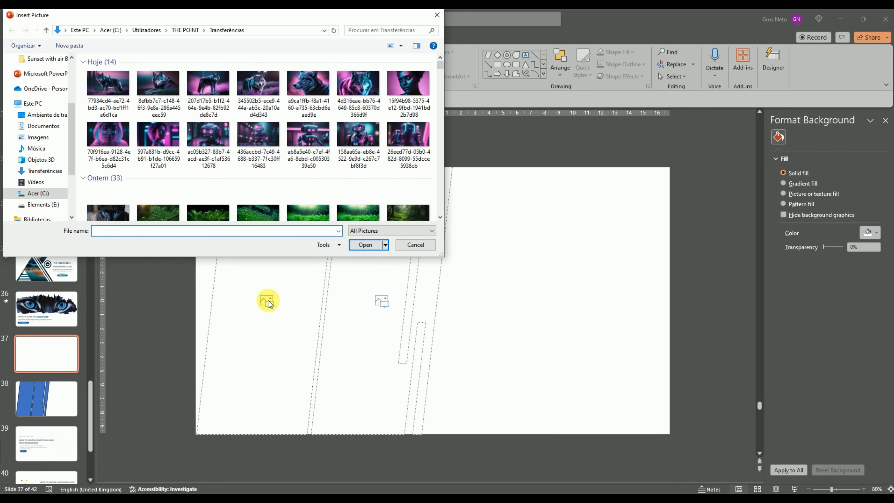
double_click(363, 103)
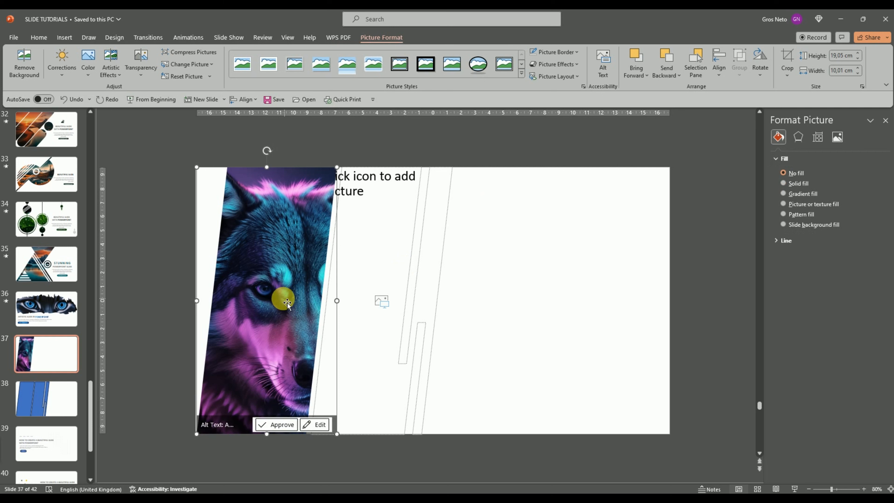
left_click(510, 256)
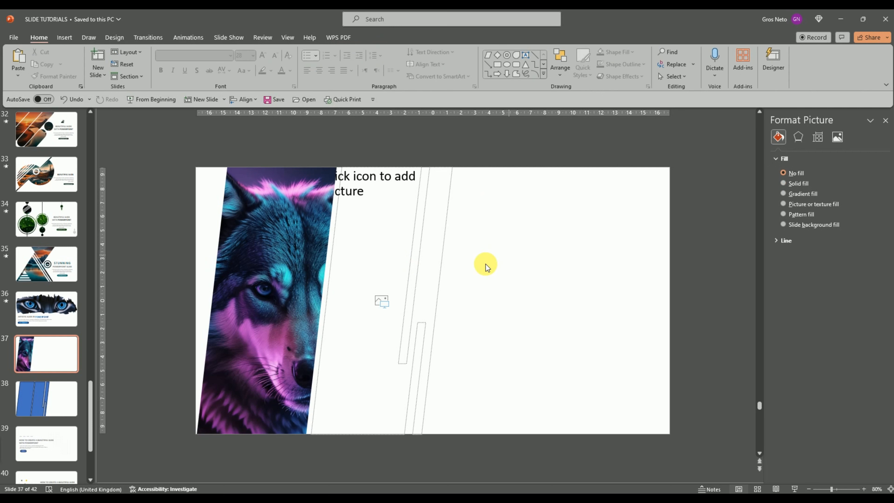
Step: Shift the picture inside the first placeholder's crop so the wolf's whole face, with both eyes, is centred in the frame
left_click(283, 268)
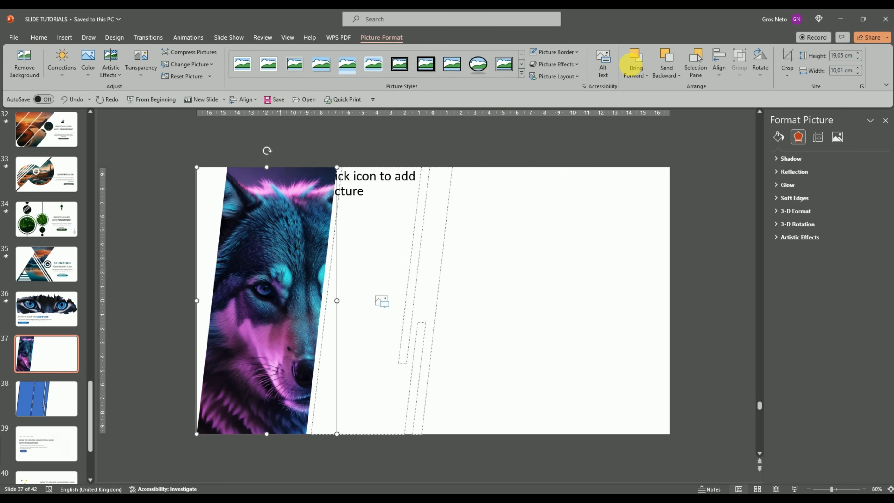
left_click(787, 58)
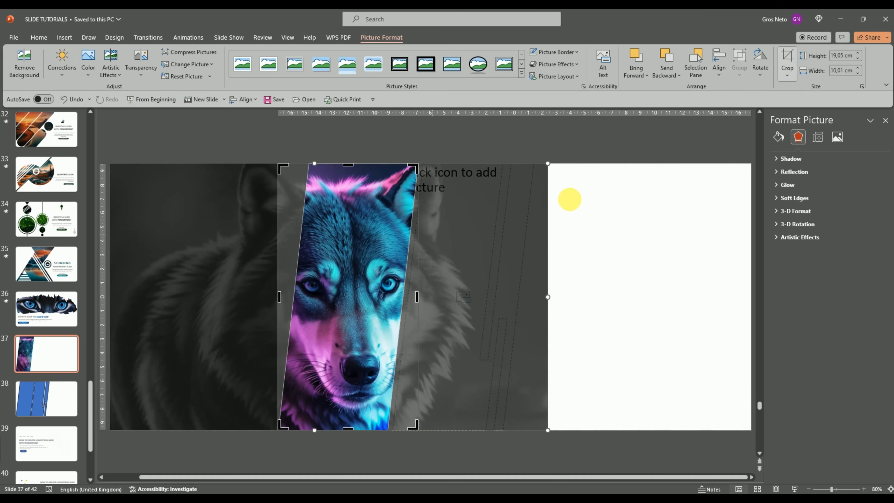
left_click(609, 225)
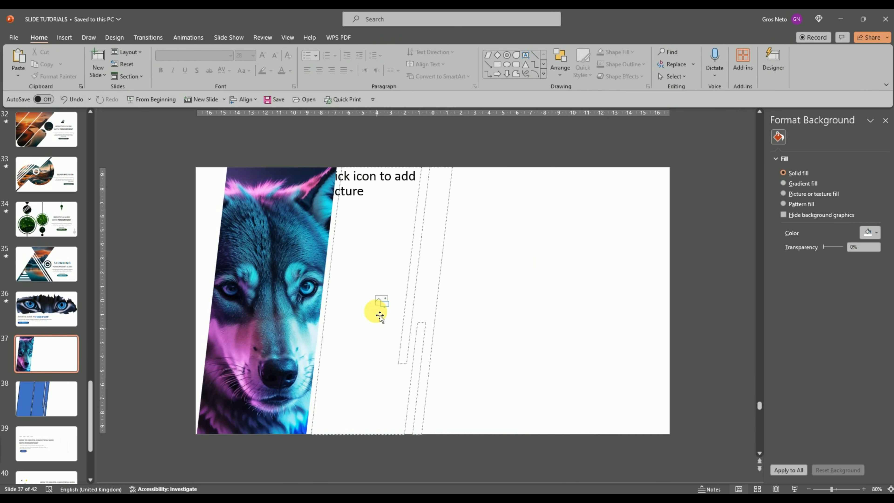
Step: Insert the wolf picture whose file name starts with de7fdf49 into the slotted placeholder and shift its crop to show the wolf's head
left_click(383, 303)
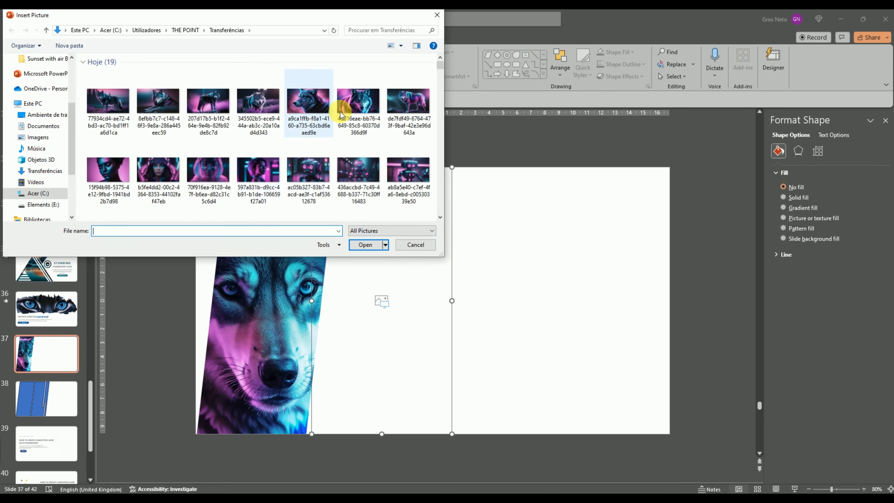
double_click(407, 102)
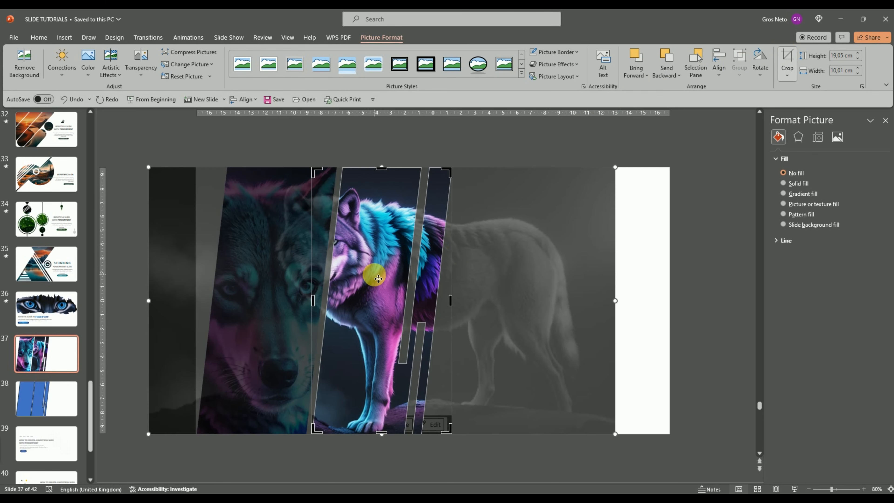
left_click_drag(368, 262, 421, 272)
left_click(683, 197)
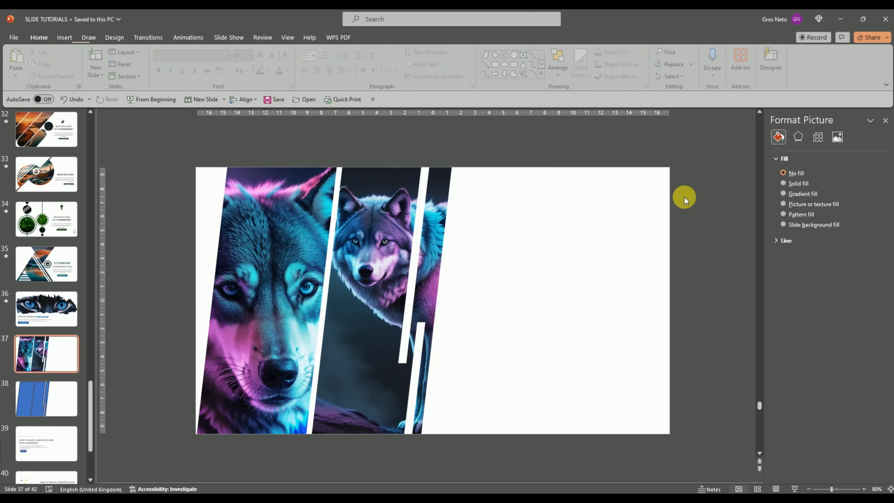
left_click(71, 309)
left_click_drag(176, 355, 499, 450)
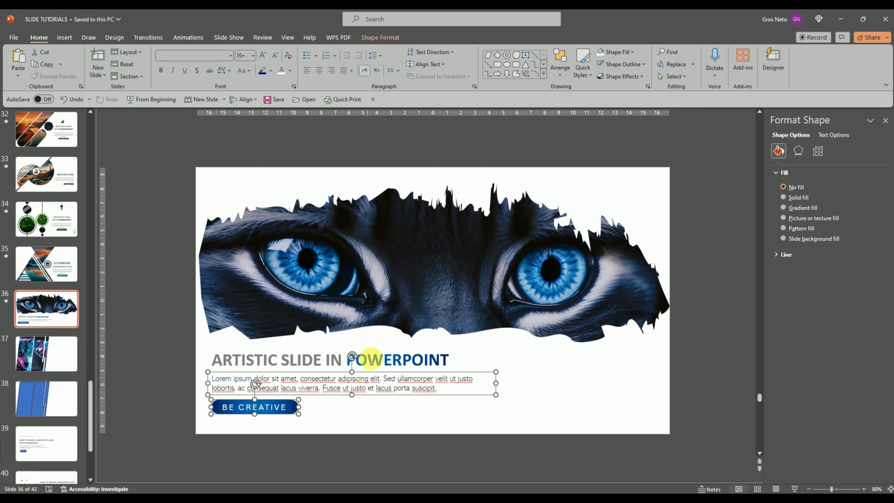
left_click(309, 360, "shift")
Step: Copy the title, paragraph and button from slide 35 onto slide 37, and centre them vertically in the empty area beside the pictures
left_click(46, 265)
left_click_drag(698, 228, 448, 465)
right_click(506, 277)
left_click(535, 315)
left_click(46, 354)
key("ctrl+v")
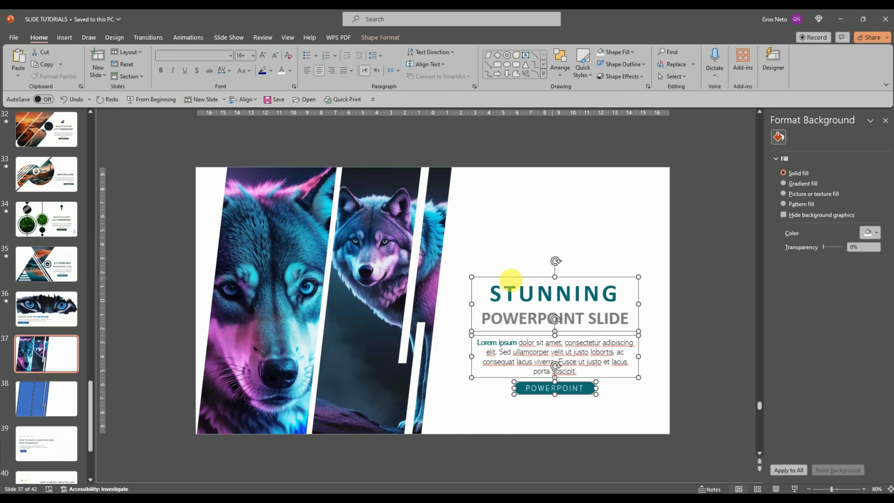
left_click_drag(511, 279, 497, 252)
Step: Replace the word STUNNING in the pasted title with MODERN
left_click_drag(604, 269, 478, 274)
type("MODERN")
left_click(564, 231)
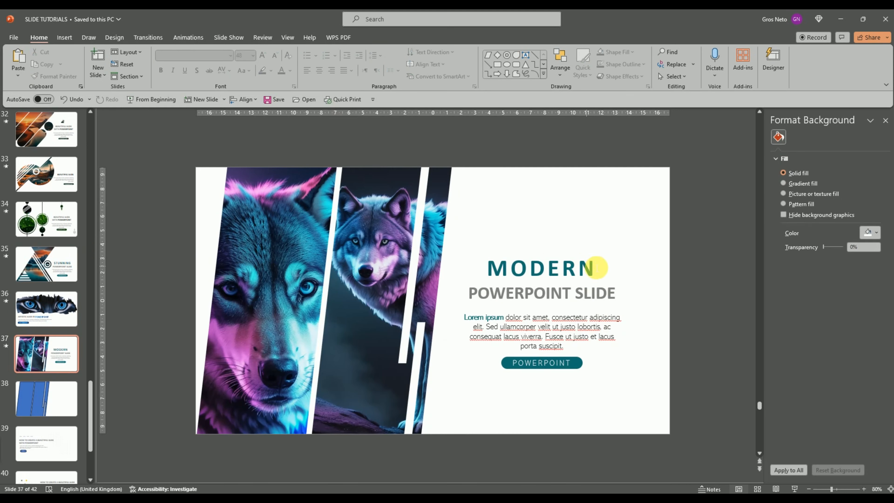
Step: Recolour the title word MODERN with a purple sampled from the wolf picture
left_click_drag(597, 268, 498, 270)
left_click(595, 252)
left_click(594, 395)
left_click(433, 284)
Step: Fill the POWERPOINT button with a blue sampled from the wolf picture and adjust the shade to a teal blue
left_click(578, 365)
left_click(632, 52)
left_click(623, 208)
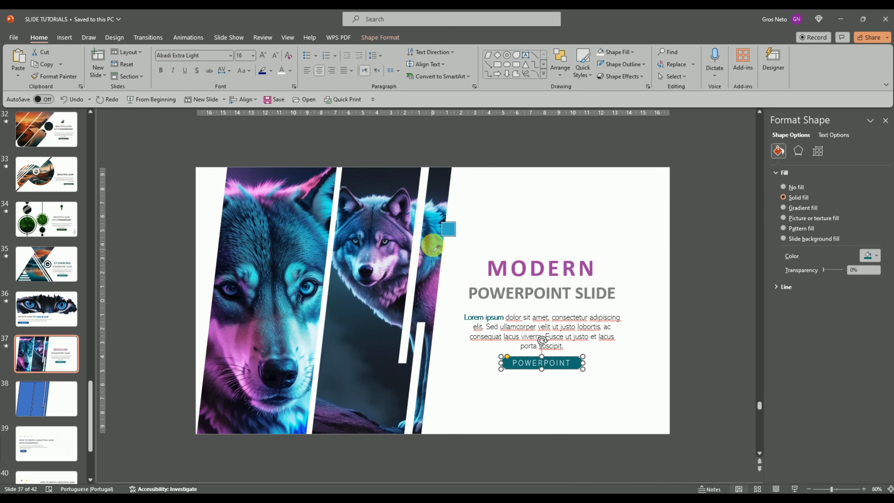
left_click(433, 216)
left_click(876, 256)
left_click(835, 384)
left_click_drag(474, 222, 473, 231)
left_click(503, 173)
left_click(632, 357)
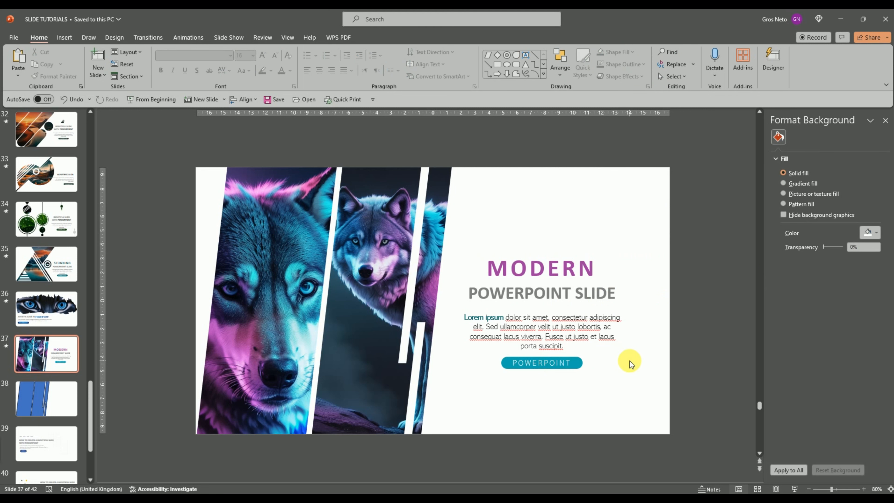
Step: Copy the blue slotted parallelogram from slide 38 and paste it onto slide 37
left_click(36, 396)
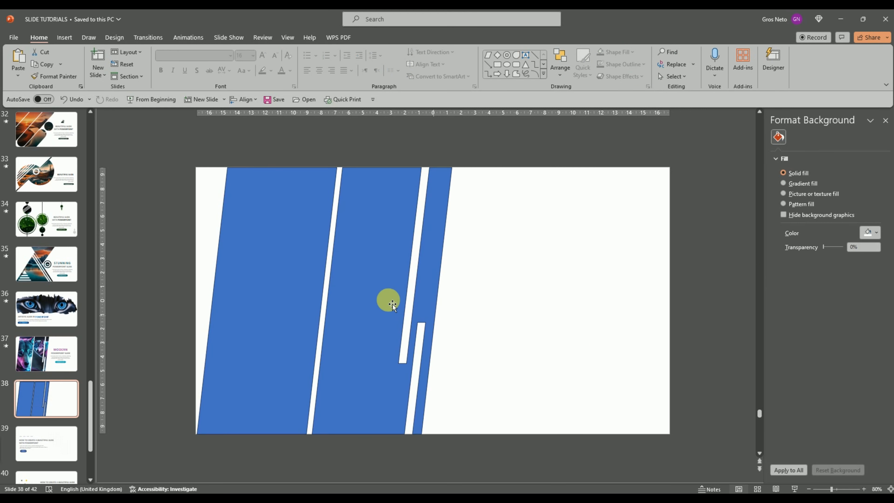
right_click(388, 277)
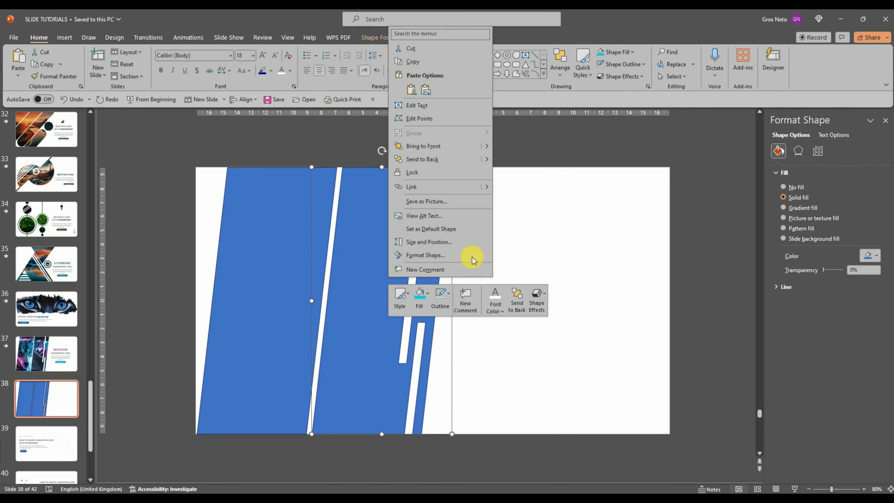
left_click(419, 62)
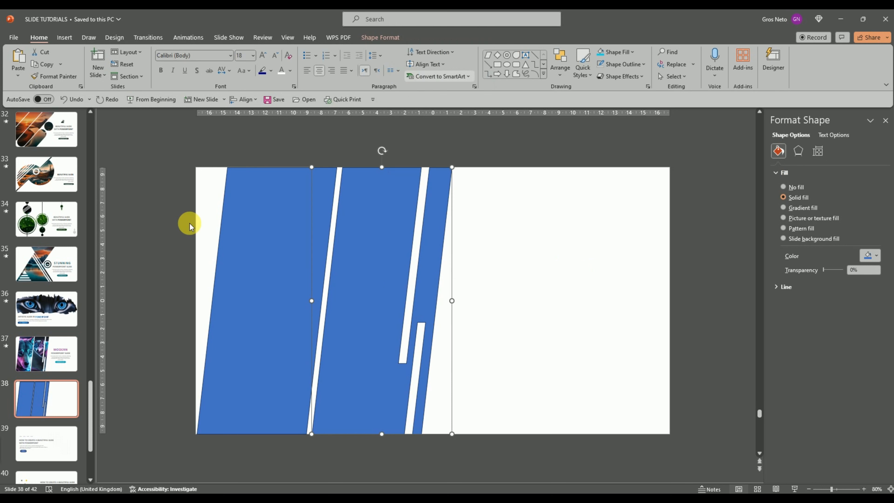
left_click(54, 345)
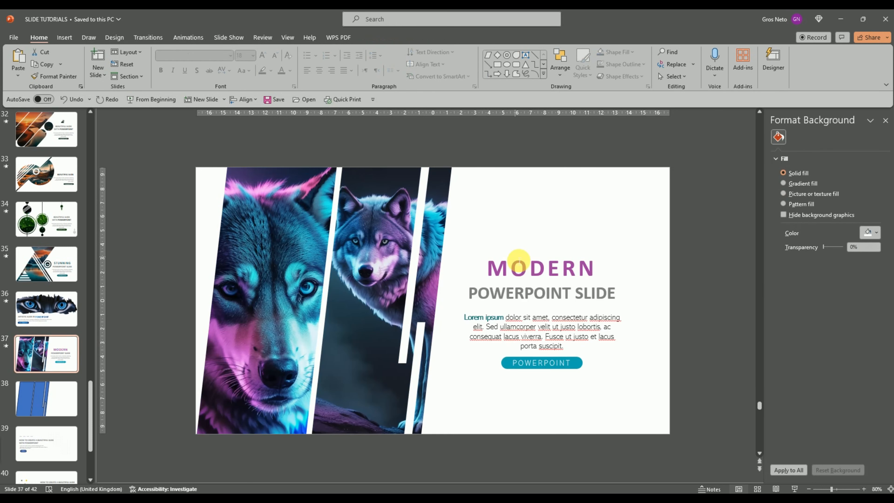
right_click(537, 224)
left_click(561, 249)
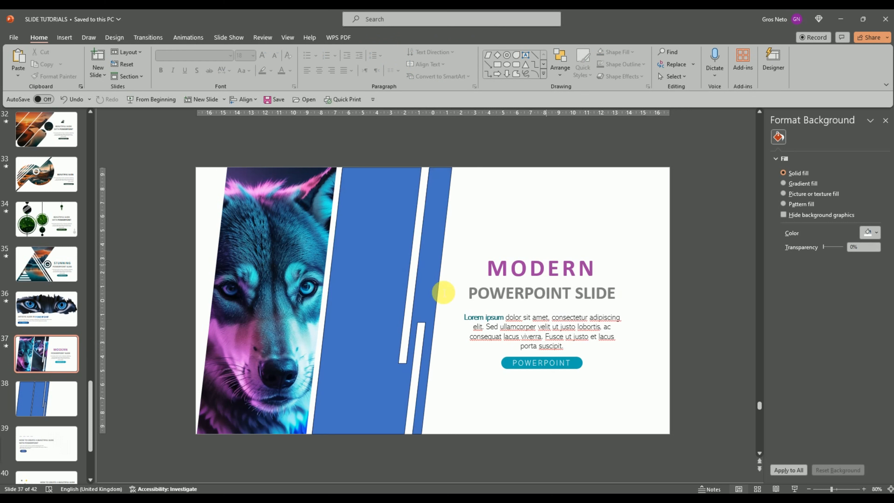
Step: Move the pasted slotted parallelogram over the text area and send it to the back
left_click_drag(362, 275, 524, 270)
right_click(525, 269)
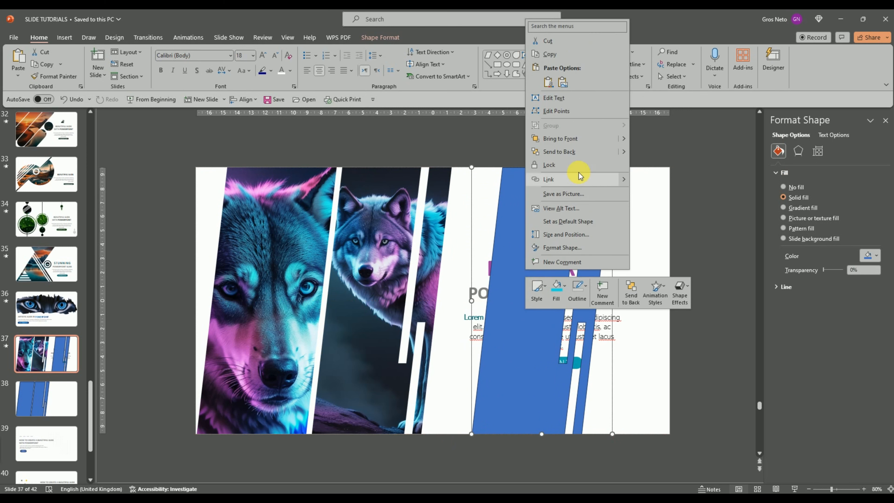
left_click(562, 152)
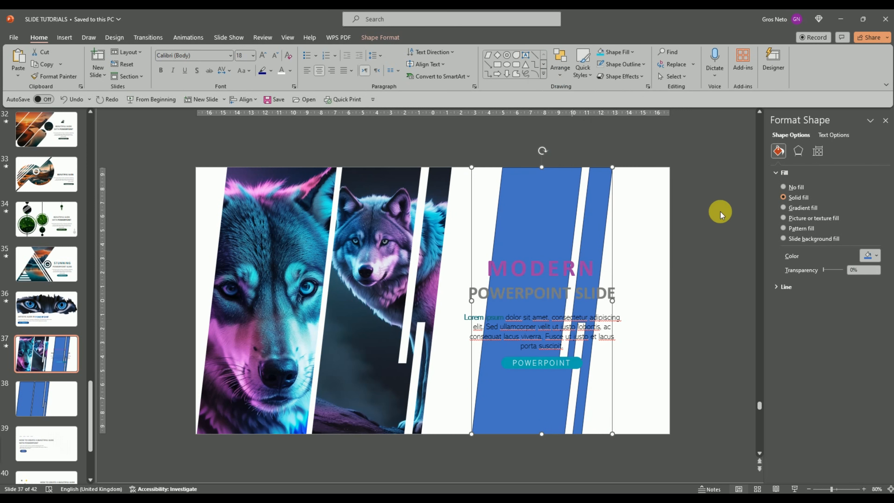
Step: Fill the slotted parallelogram behind the text with the lightest theme grey and remove its outline
left_click(876, 257)
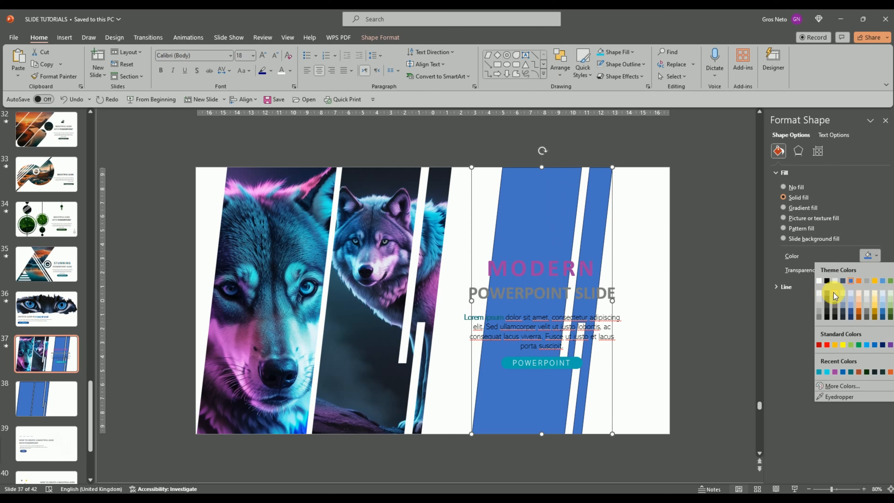
left_click(821, 292)
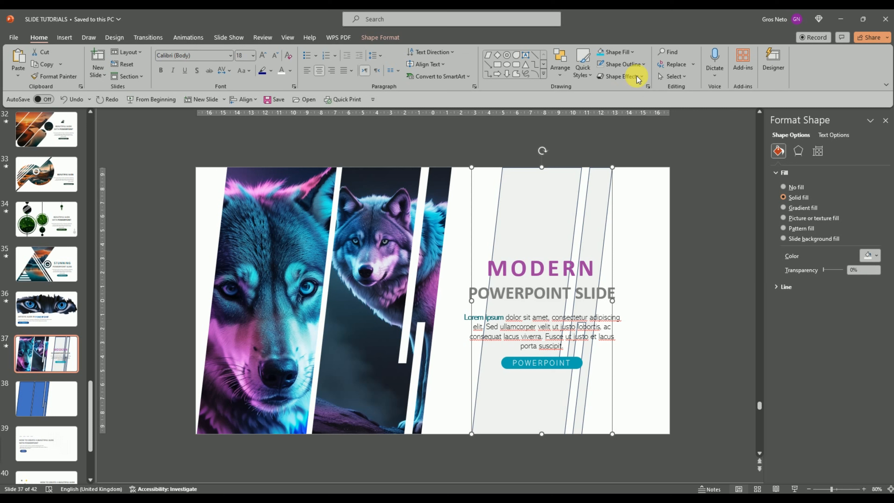
left_click(643, 64)
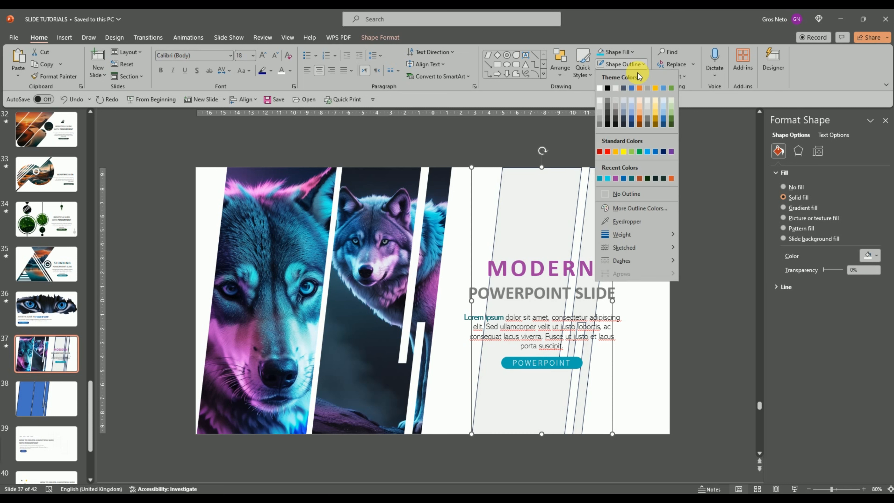
left_click(606, 194)
left_click(644, 221)
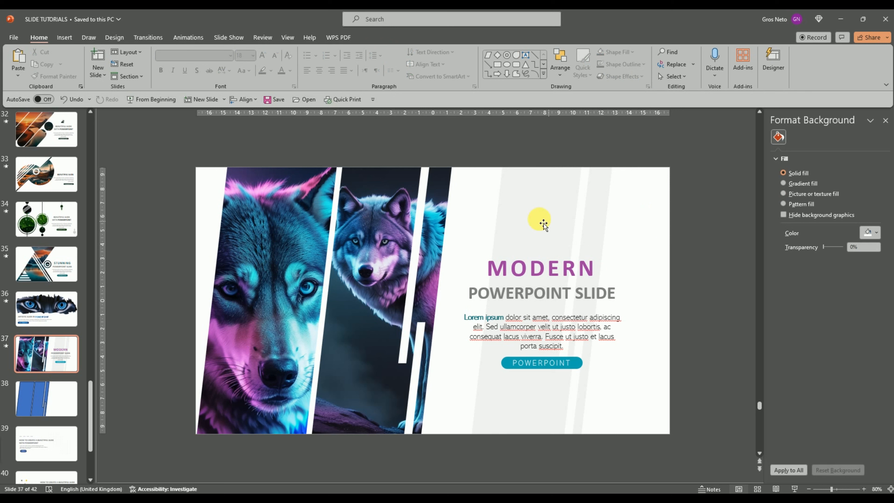
Step: Move the grey slotted parallelogram about 3 cm closer to the pictures so it sits right beside the slotted wolf picture
left_click(536, 223)
left_click_drag(509, 225, 500, 222)
left_click(621, 215)
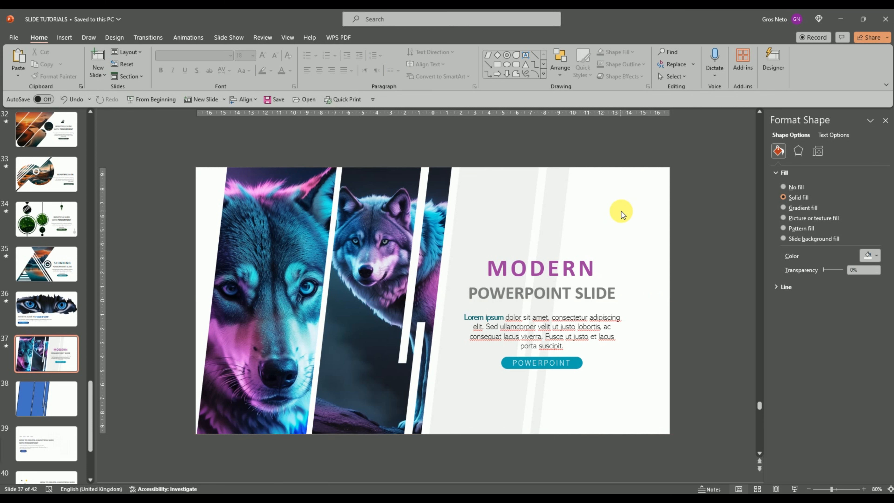
left_click(677, 219)
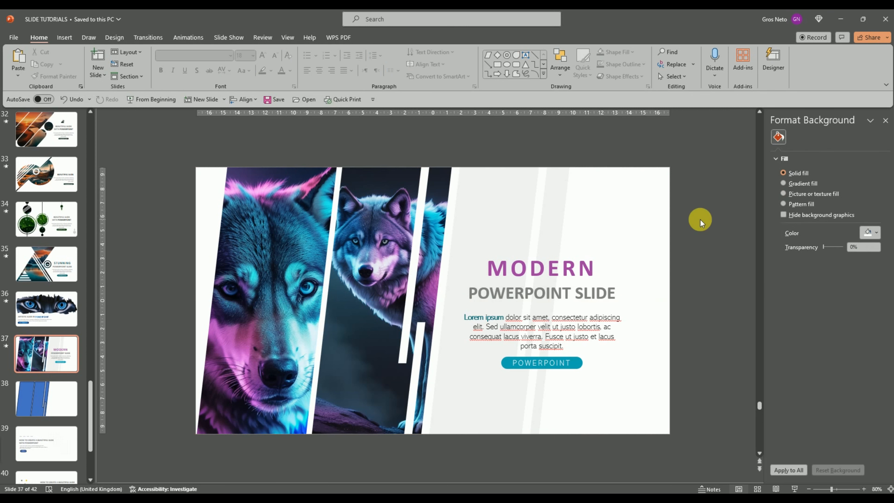